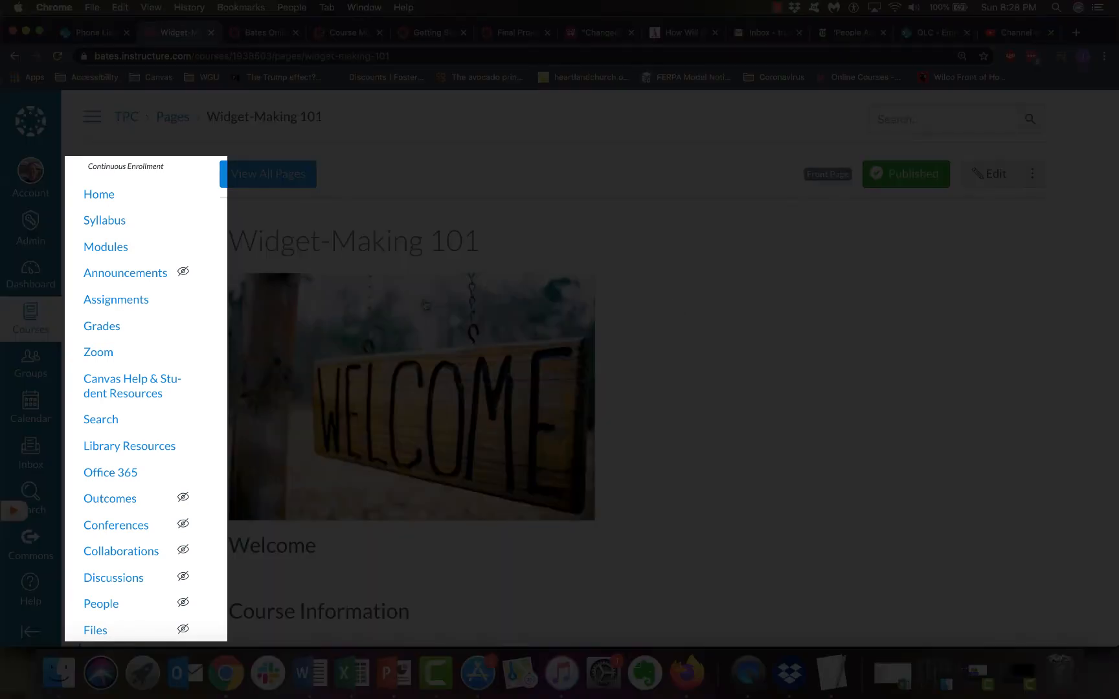
# Review the course navigation links and open the navigation section of the course settings.
pyautogui.scroll(-1, 180, 432)
pyautogui.scroll(-4, 180, 432)
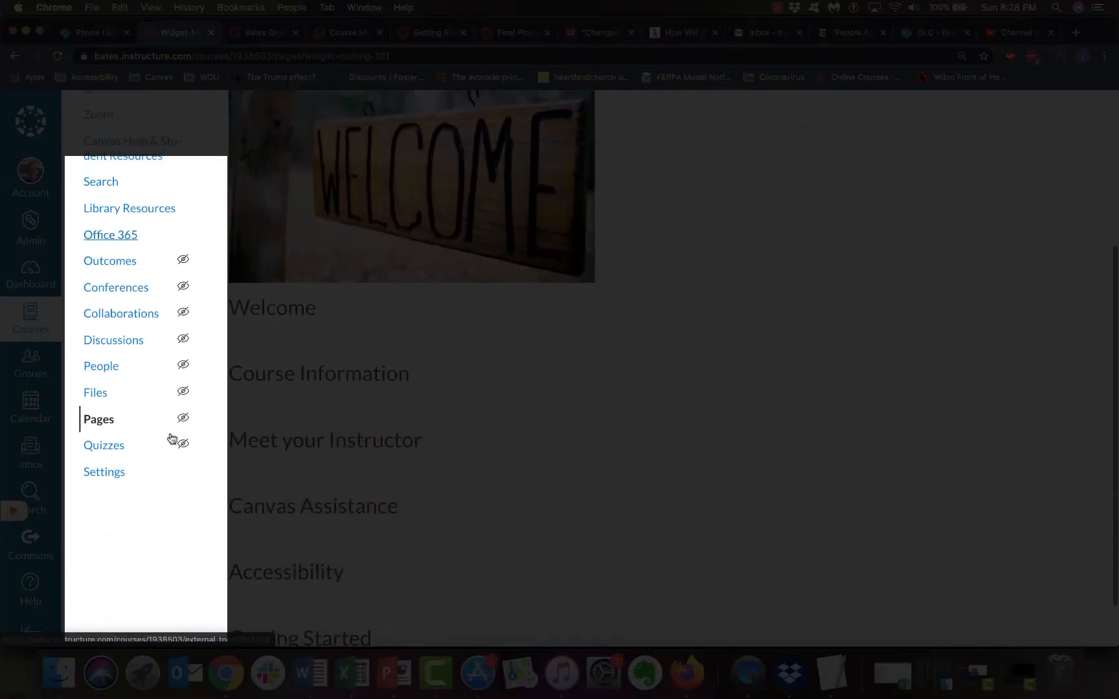
pyautogui.scroll(5, 174, 439)
pyautogui.scroll(-5, 172, 439)
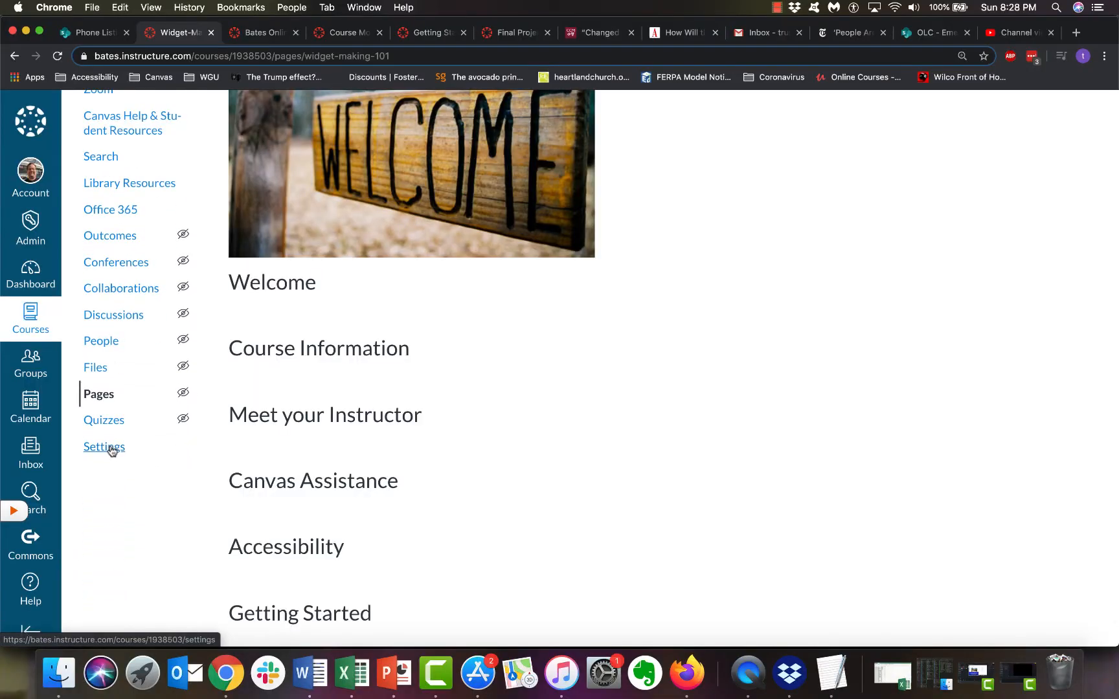
pyautogui.click(110, 449)
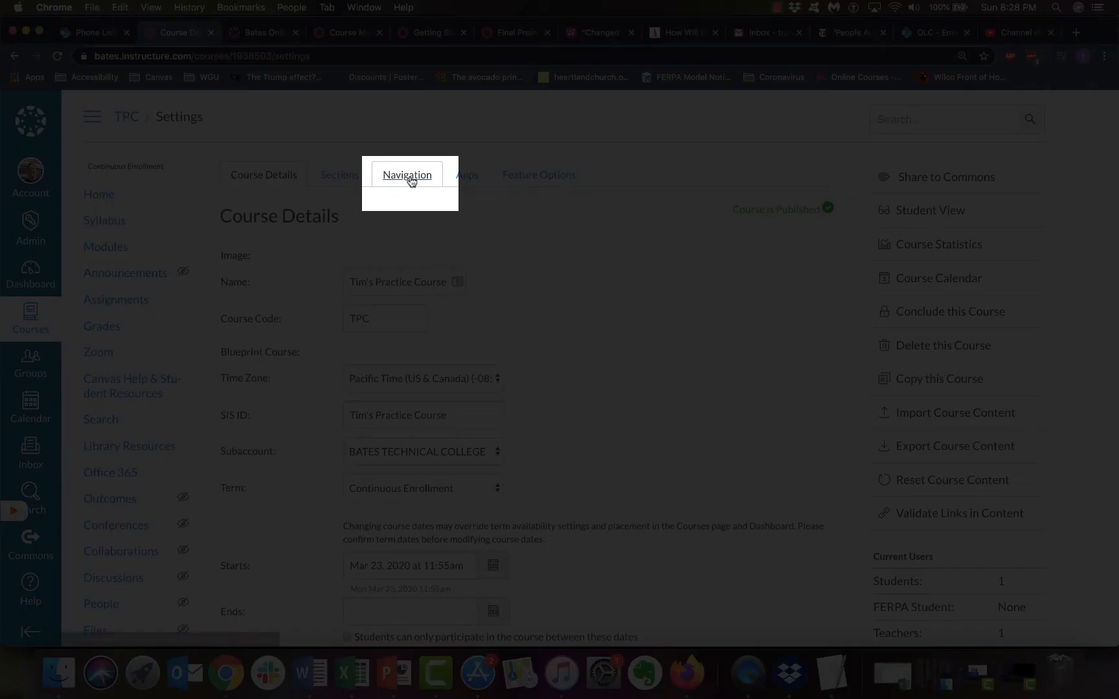
pyautogui.click(409, 179)
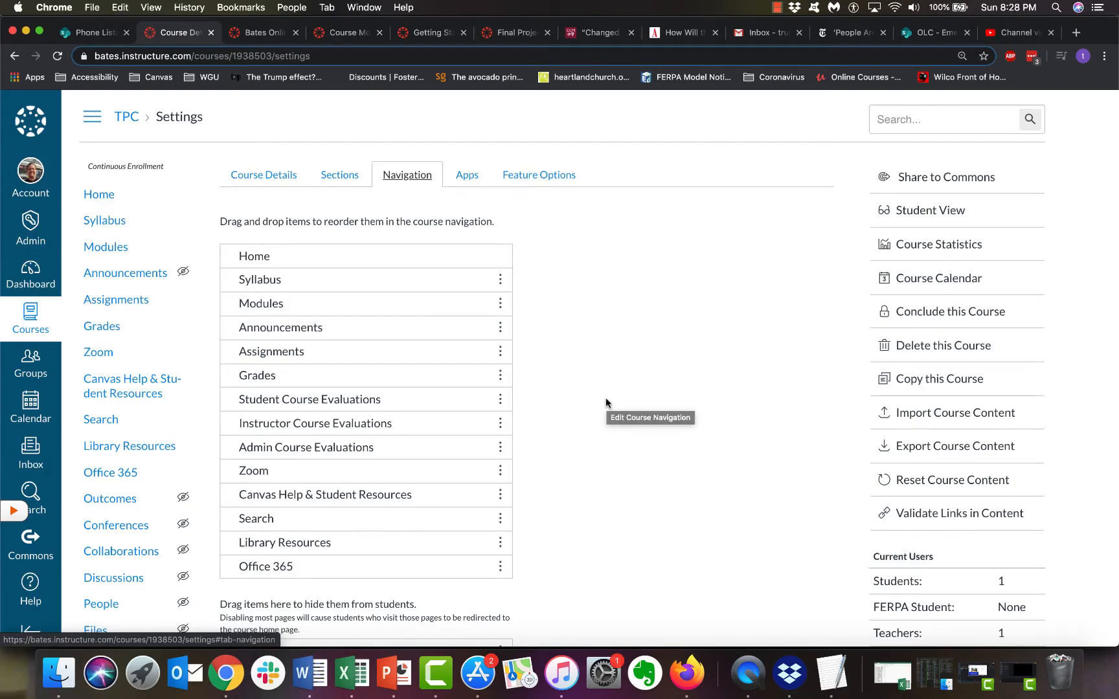
# Try to enable Panopto Recordings in the course navigation and save the settings.
pyautogui.scroll(-3, 606, 403)
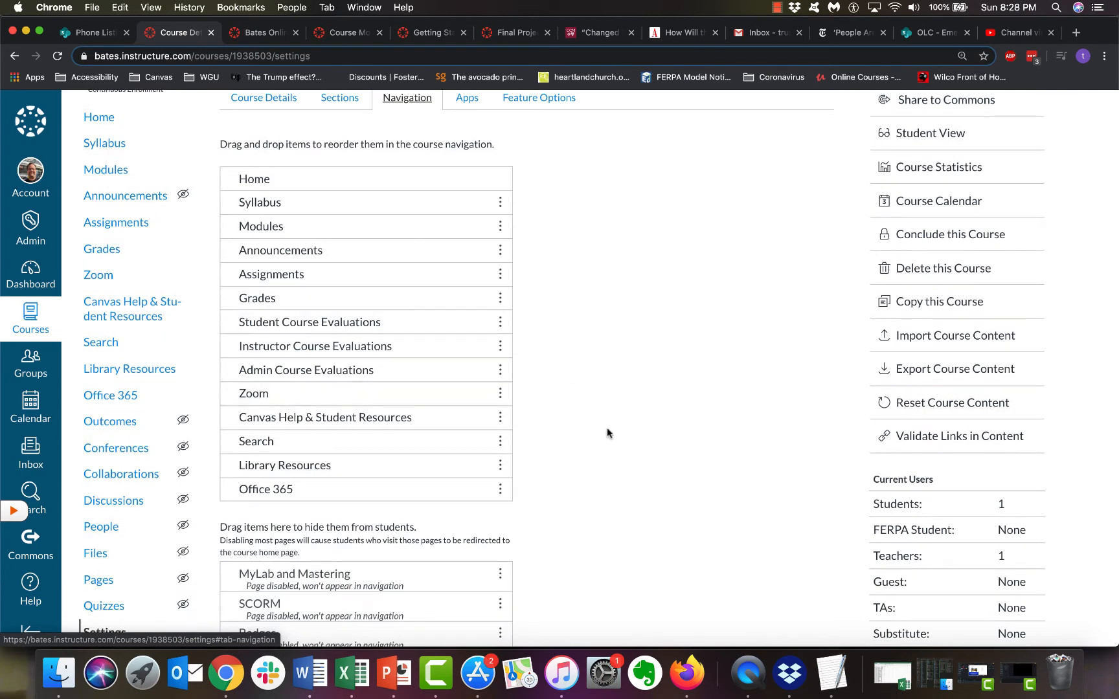
pyautogui.scroll(-1, 622, 468)
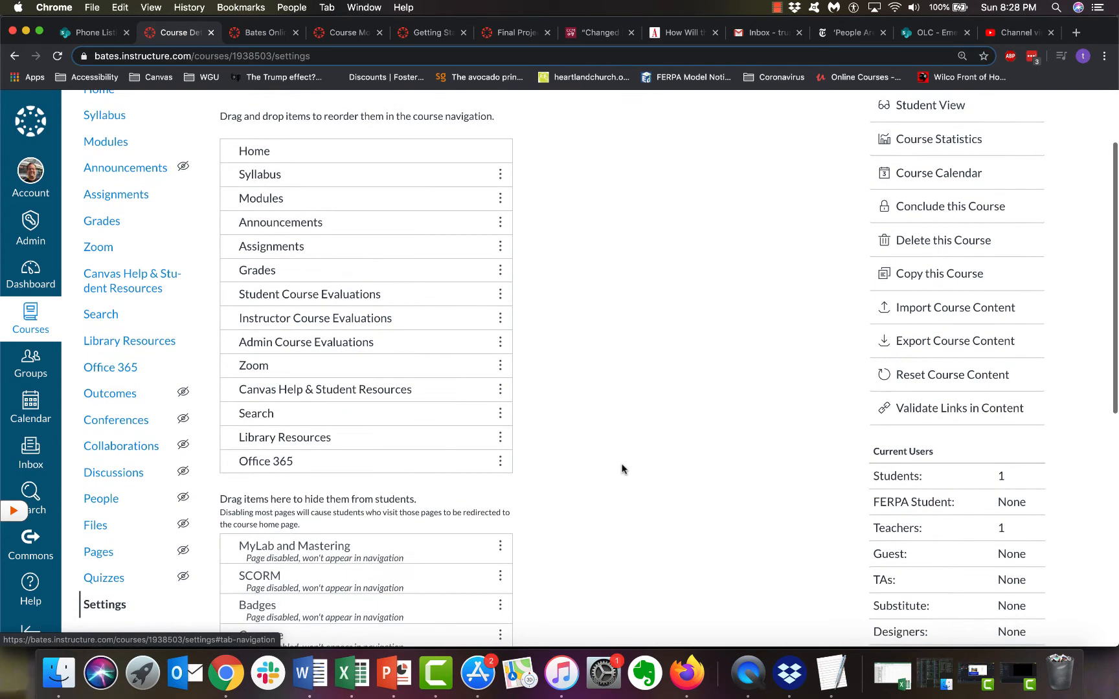
pyautogui.scroll(-15, 622, 469)
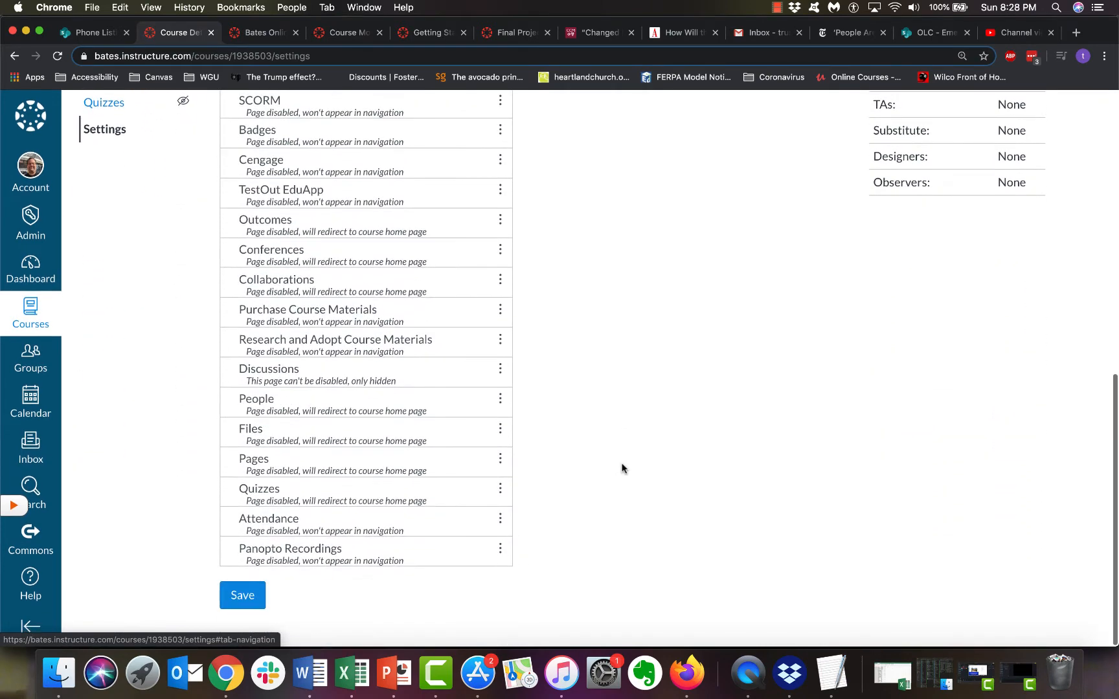
pyautogui.click(500, 558)
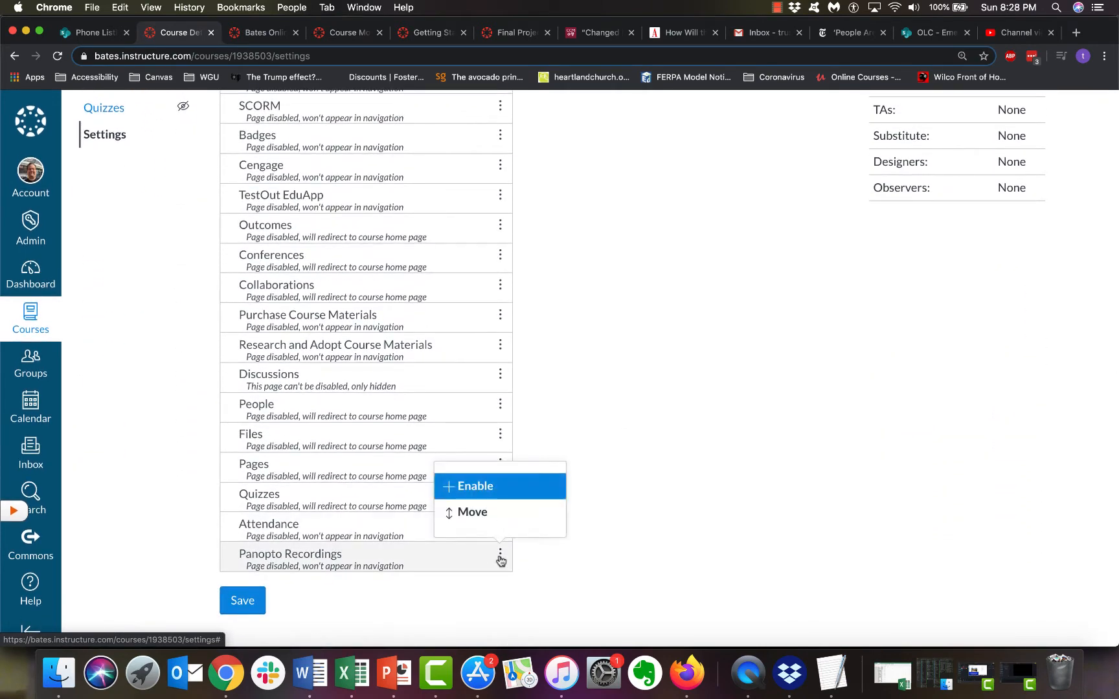
pyautogui.click(512, 494)
pyautogui.scroll(-15, 613, 516)
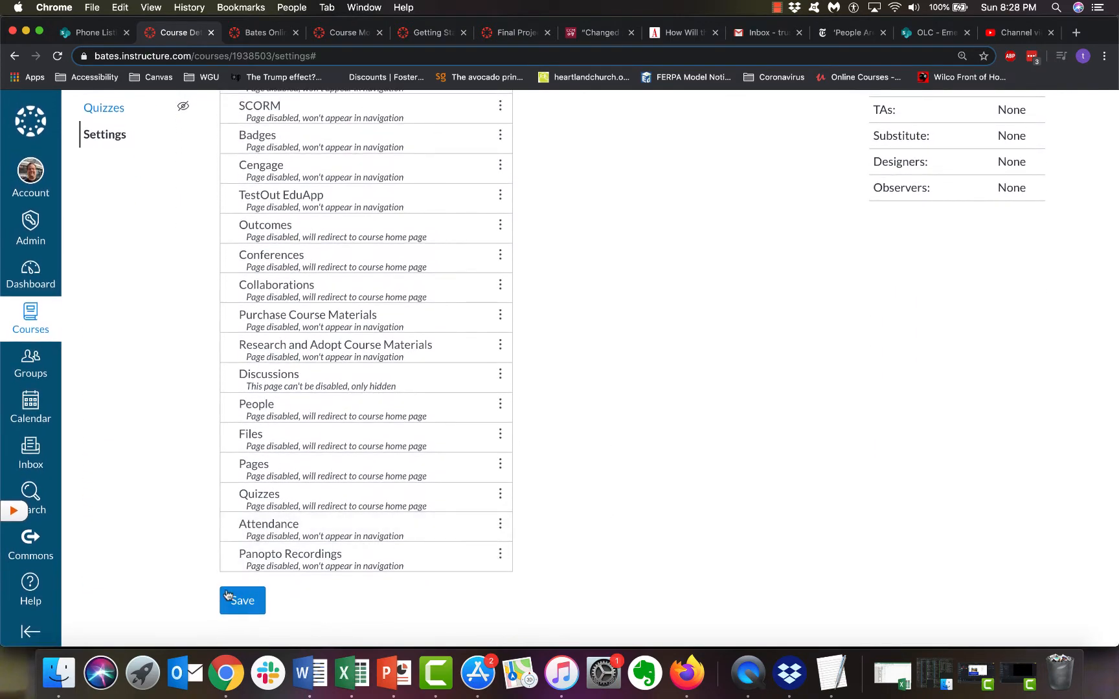
pyautogui.click(239, 601)
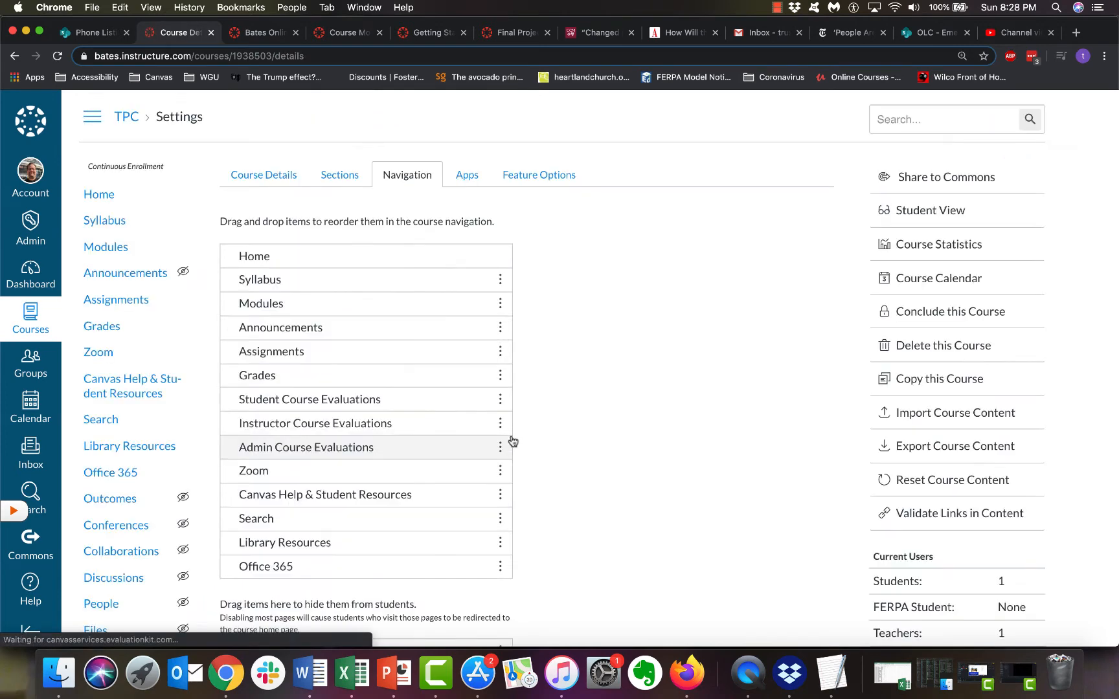
# Enable the hidden Panopto Recordings item in the course navigation and save the change.
pyautogui.scroll(-10, 511, 440)
pyautogui.scroll(-2, 509, 453)
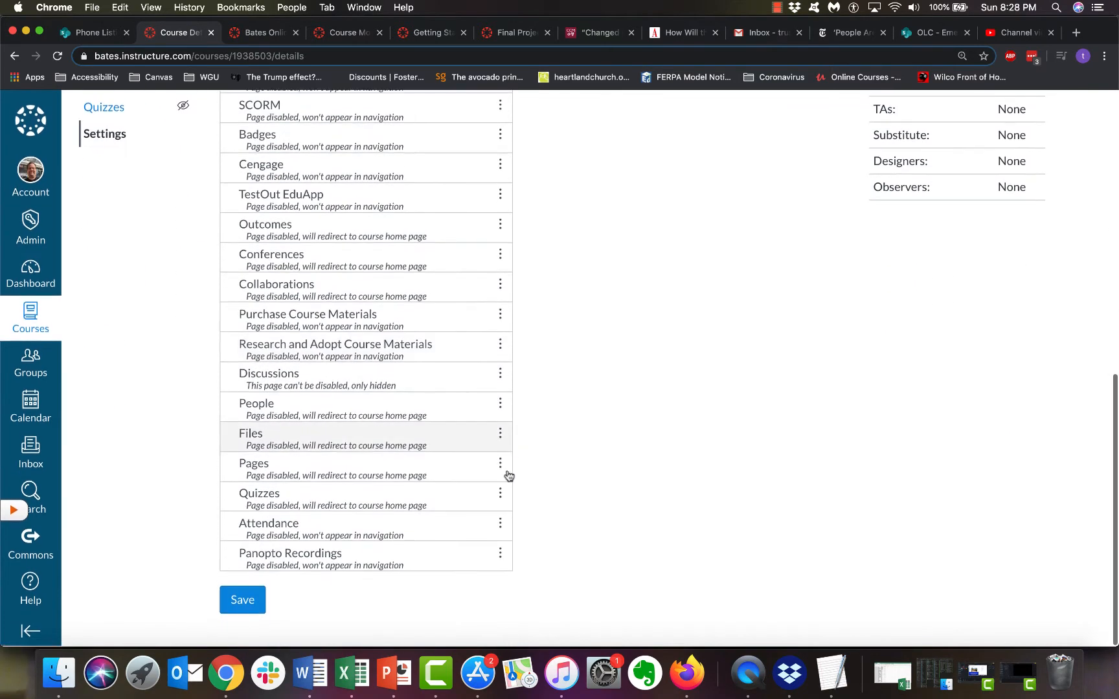
pyautogui.click(500, 555)
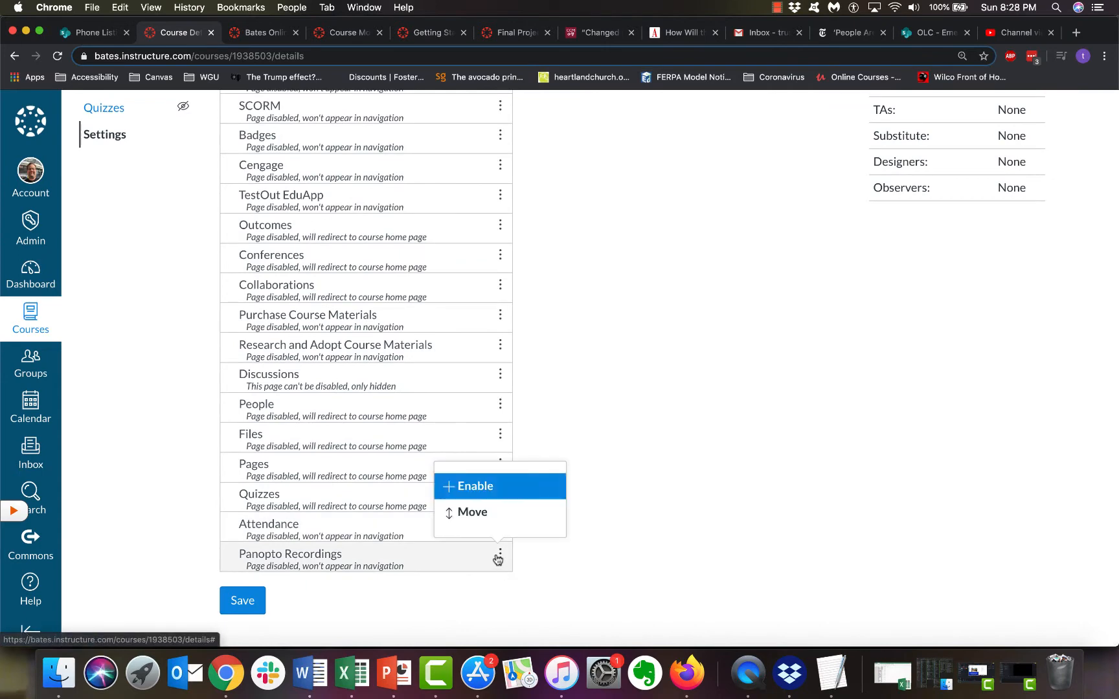
pyautogui.click(482, 497)
pyautogui.scroll(-1, 631, 594)
pyautogui.scroll(-10, 631, 594)
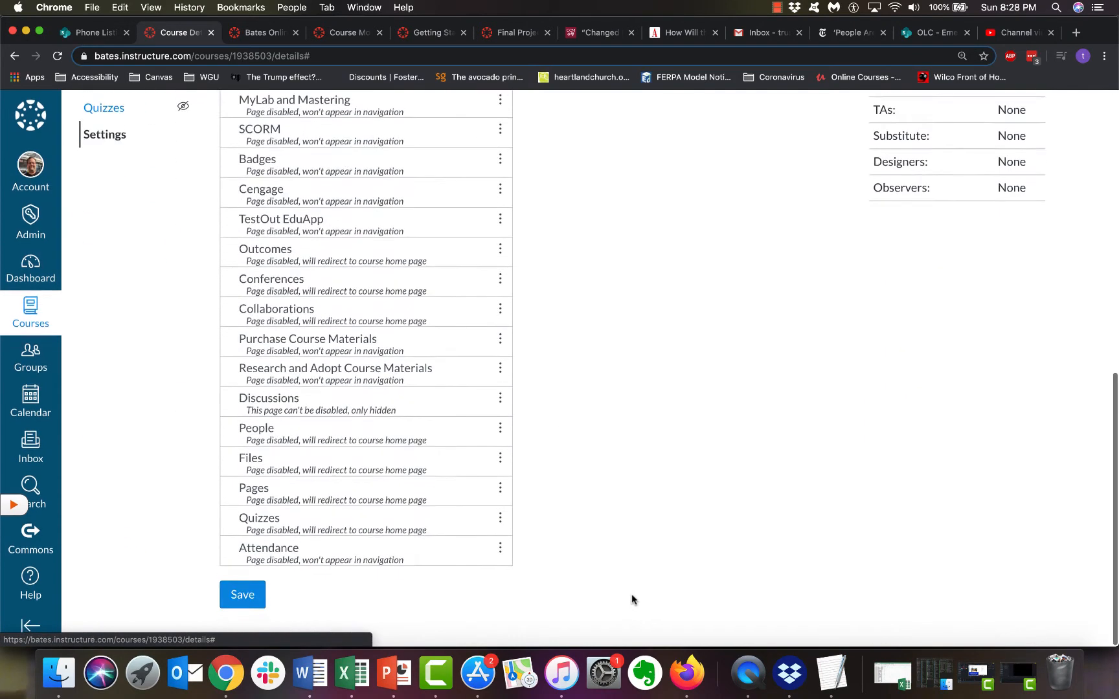
pyautogui.click(242, 600)
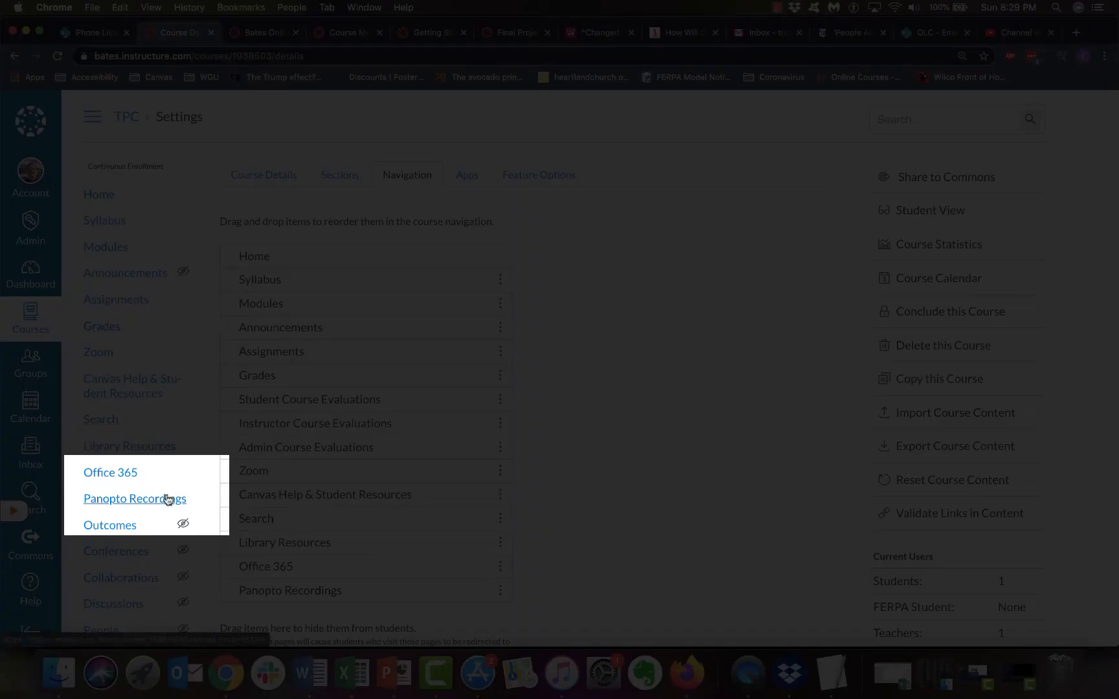
# Open Panopto Recordings from the course navigation and select the practice course's folder under Quick access.
pyautogui.click(166, 498)
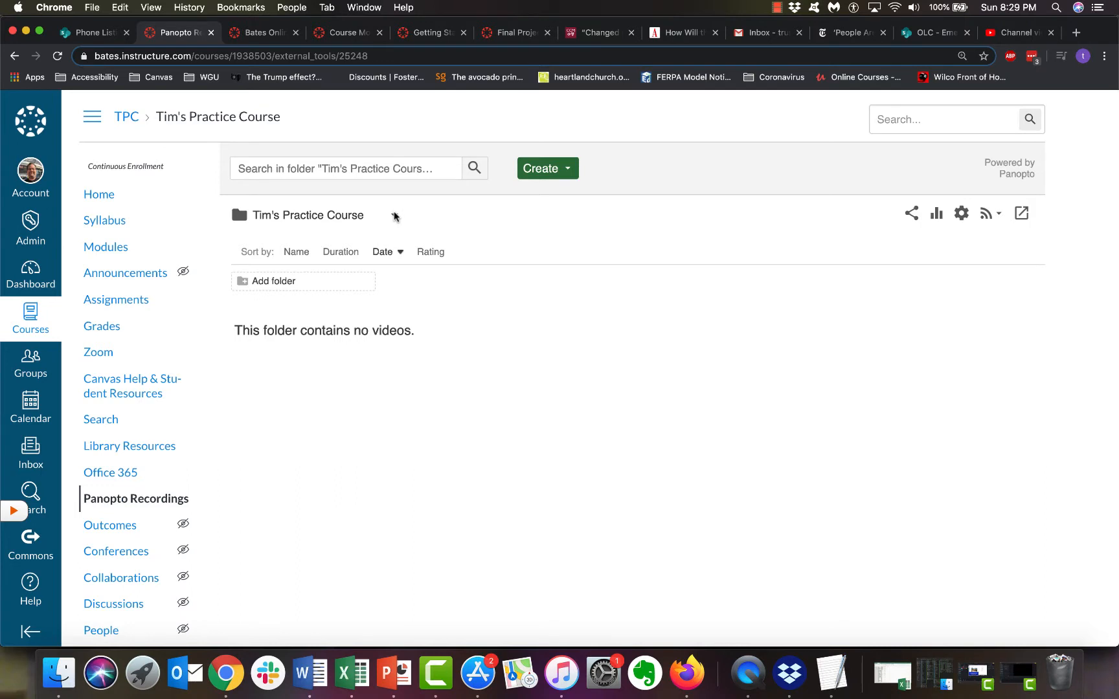
pyautogui.click(395, 216)
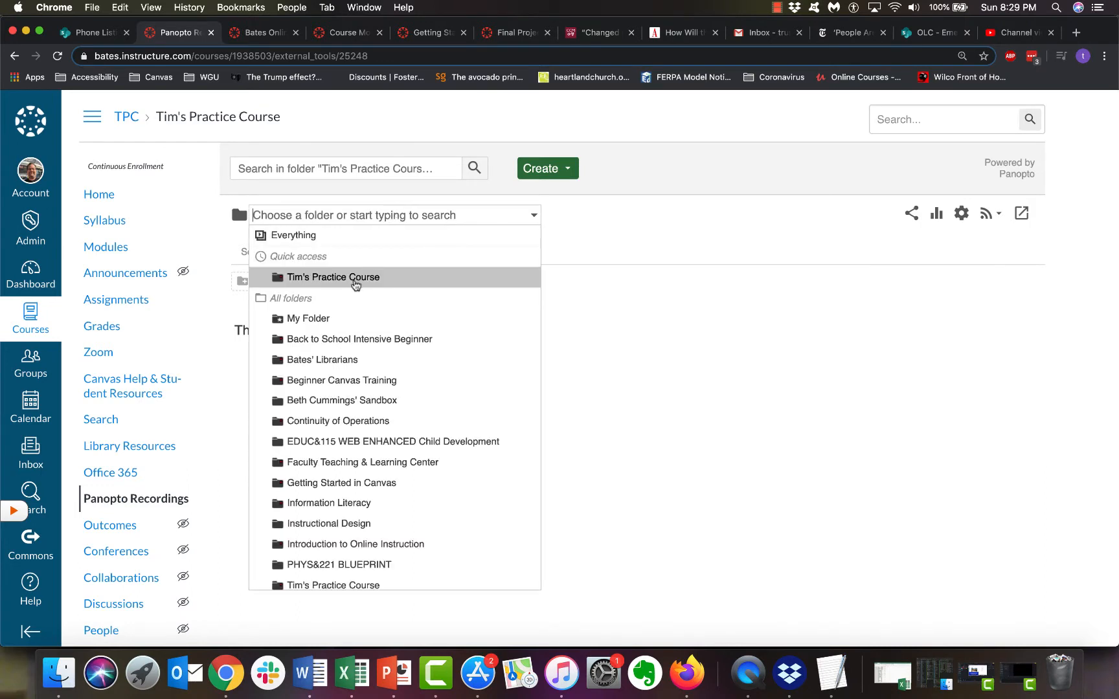
pyautogui.click(355, 278)
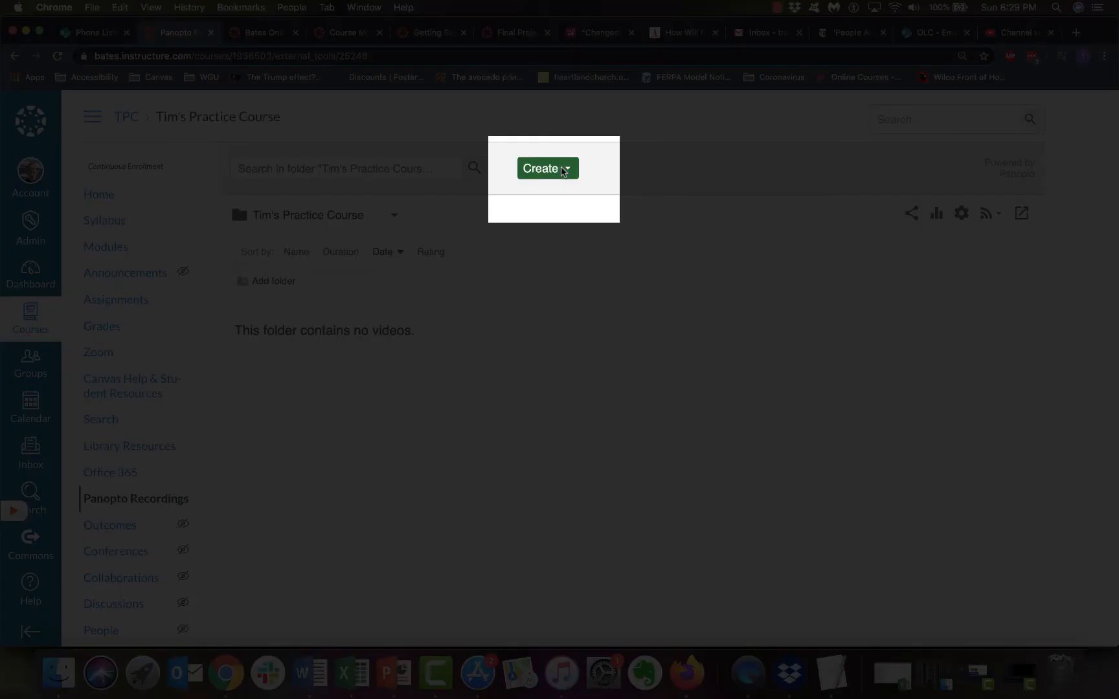
# Create a new recording session from the practice course folder and allow the Panopto desktop app to open.
pyautogui.click(562, 169)
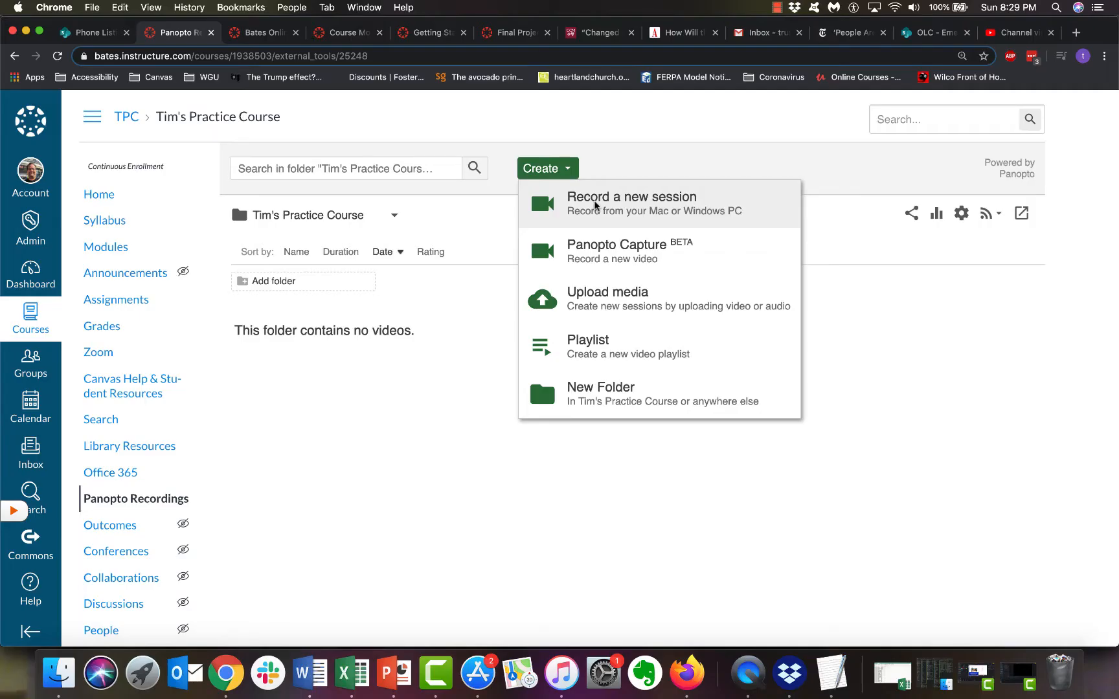
pyautogui.click(594, 206)
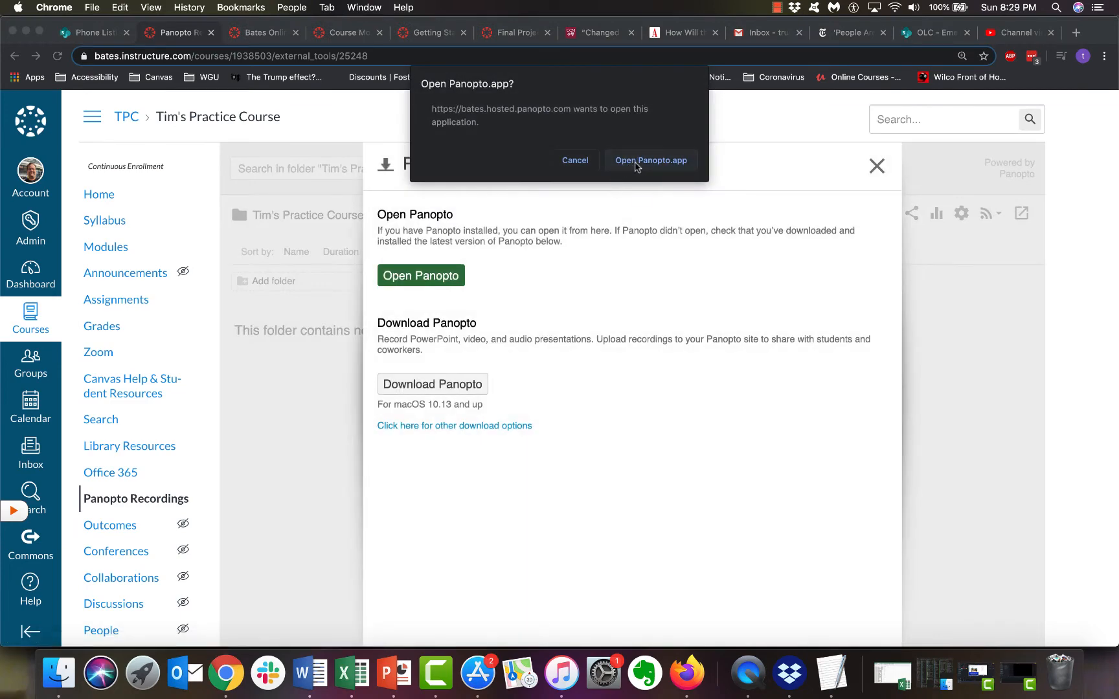
pyautogui.click(637, 163)
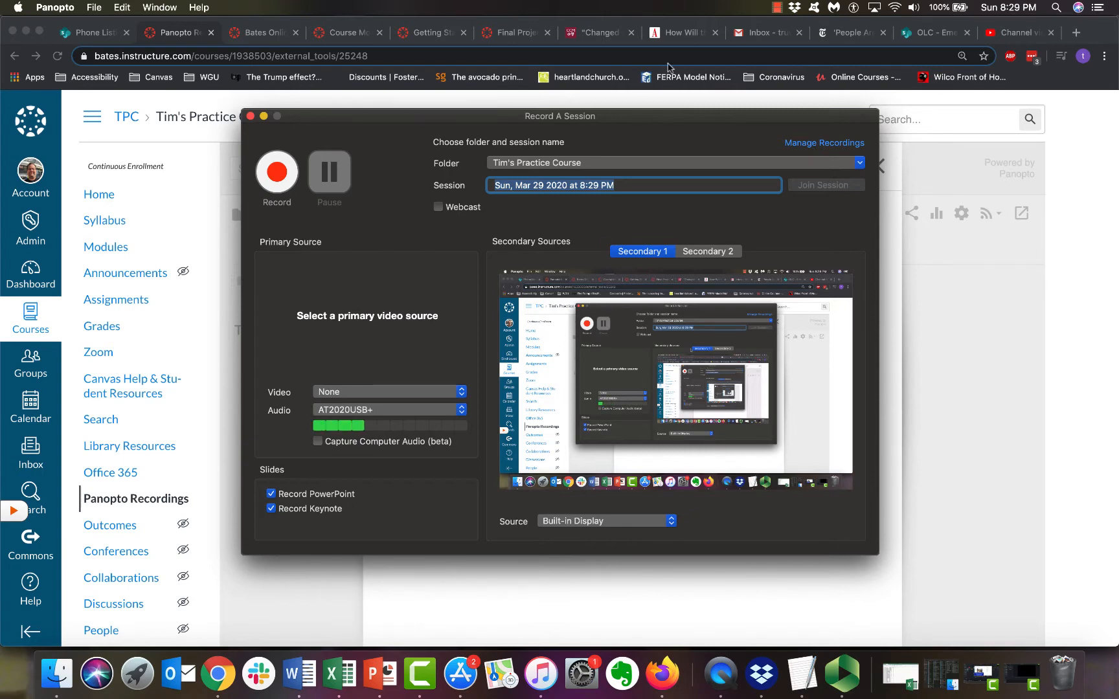
# Choose the practice course as the recording folder and name the session "Demo Recording".
pyautogui.click(859, 163)
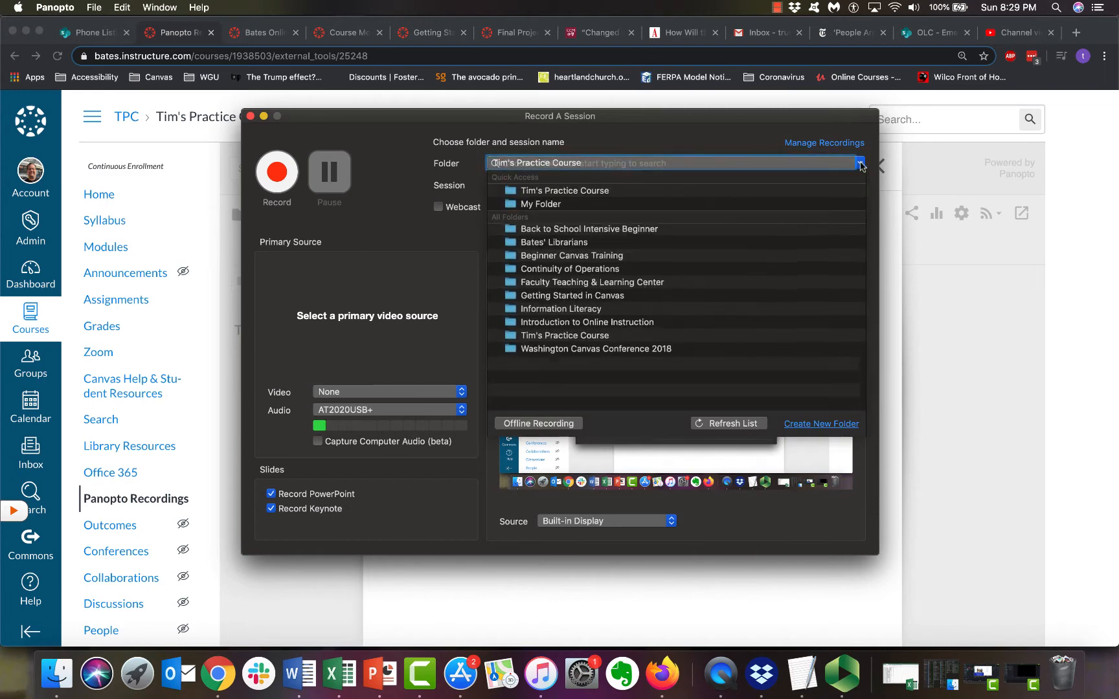
pyautogui.click(598, 193)
pyautogui.click(641, 184)
pyautogui.moveTo(641, 185); pyautogui.dragTo(467, 187)
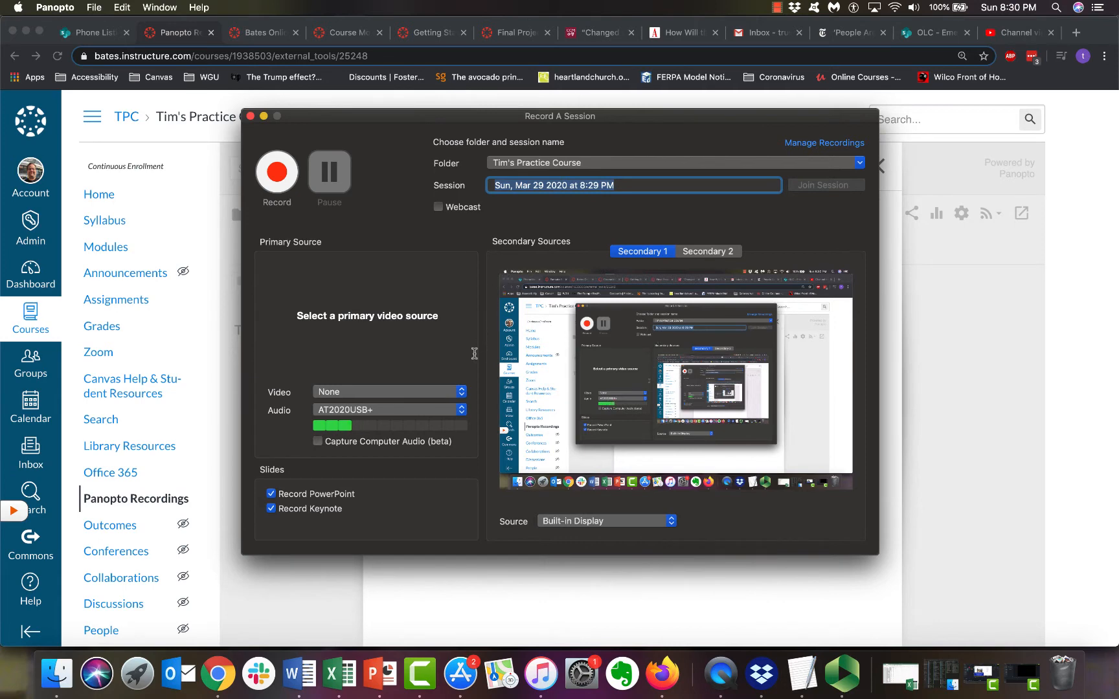
pyautogui.write('Demo')
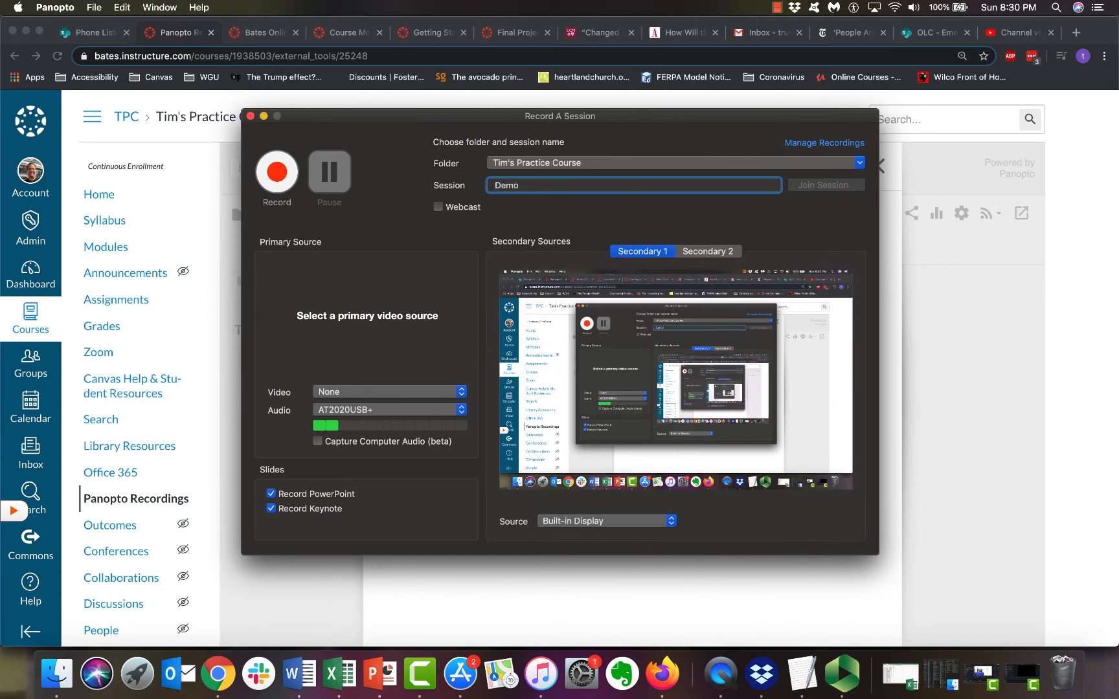
pyautogui.write(' Recording')
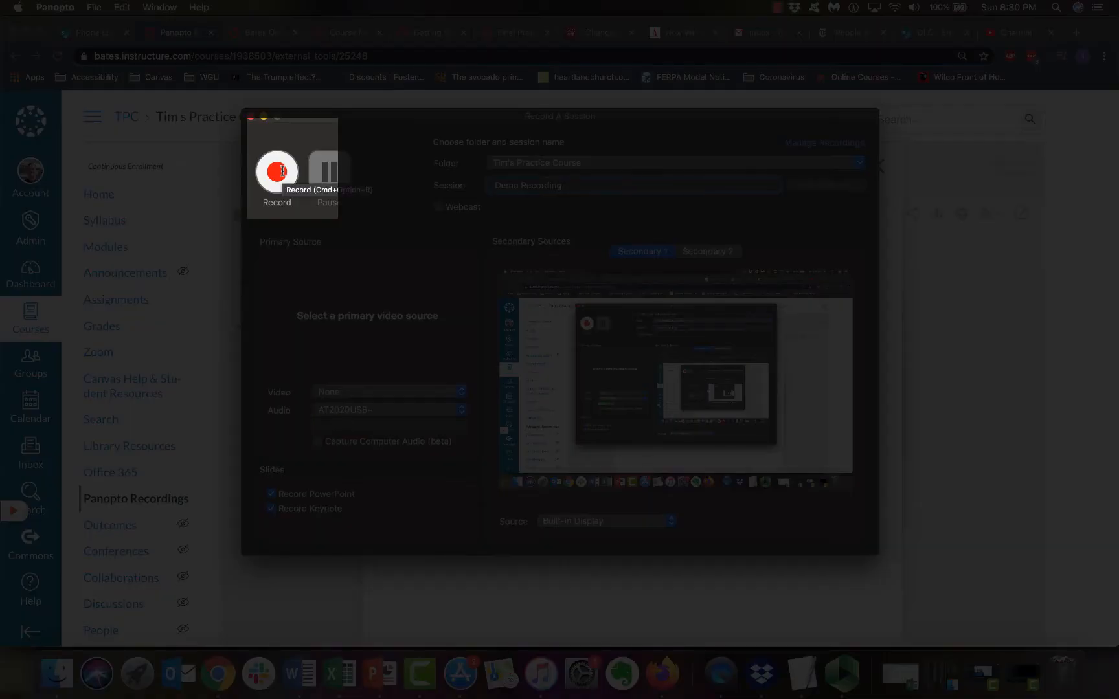
# Start recording the session, allowing Panopto to control PowerPoint, and switch to PowerPoint to play the Canvas Student Orientation slide show from the start.
pyautogui.click(279, 171)
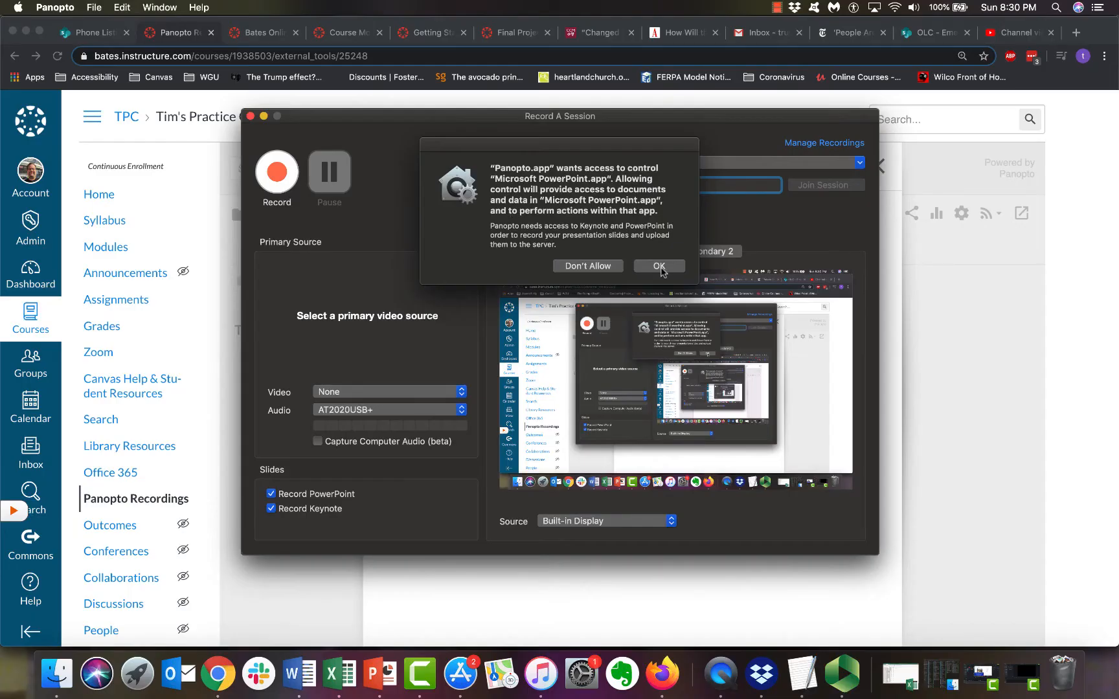
pyautogui.click(659, 266)
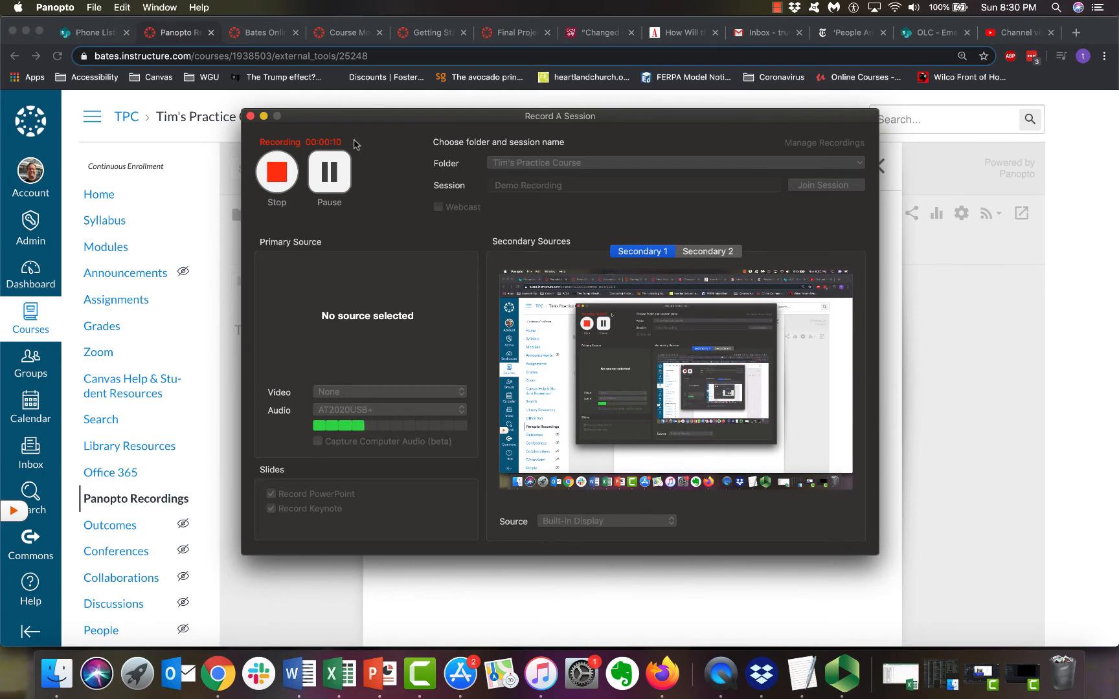
pyautogui.click(374, 678)
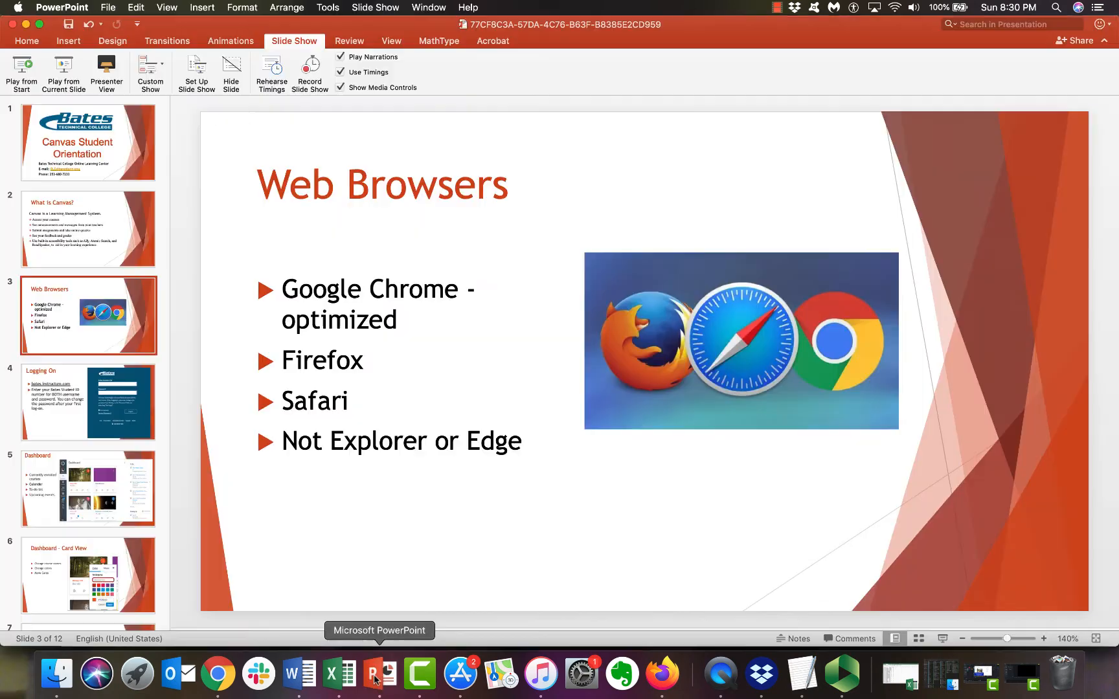
pyautogui.click(28, 70)
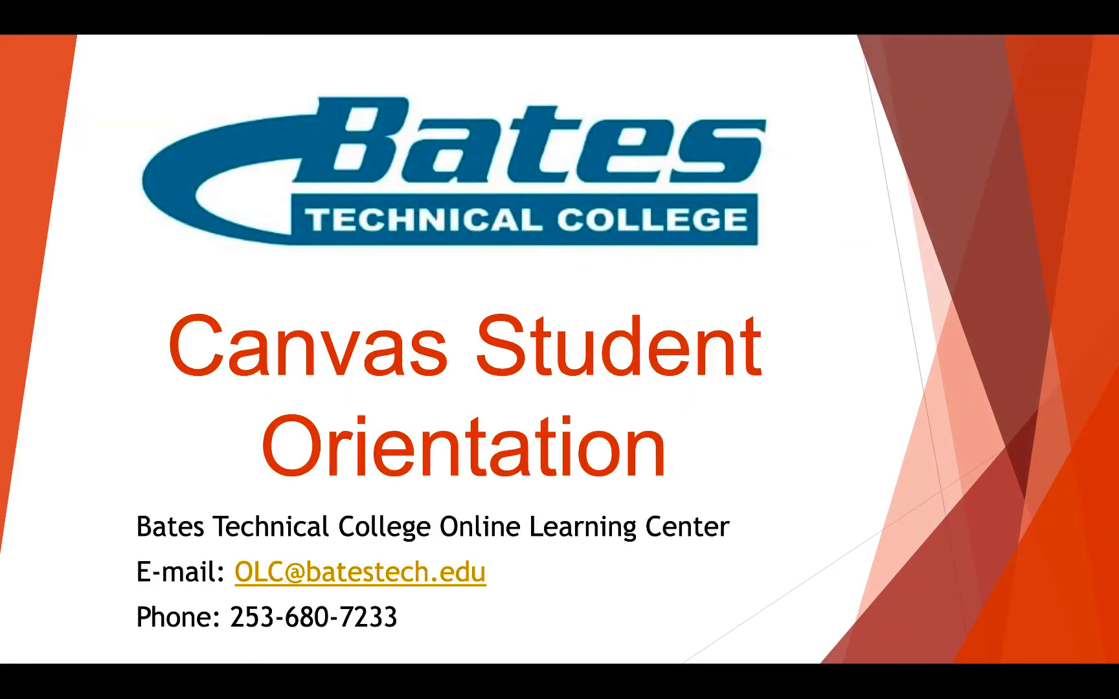